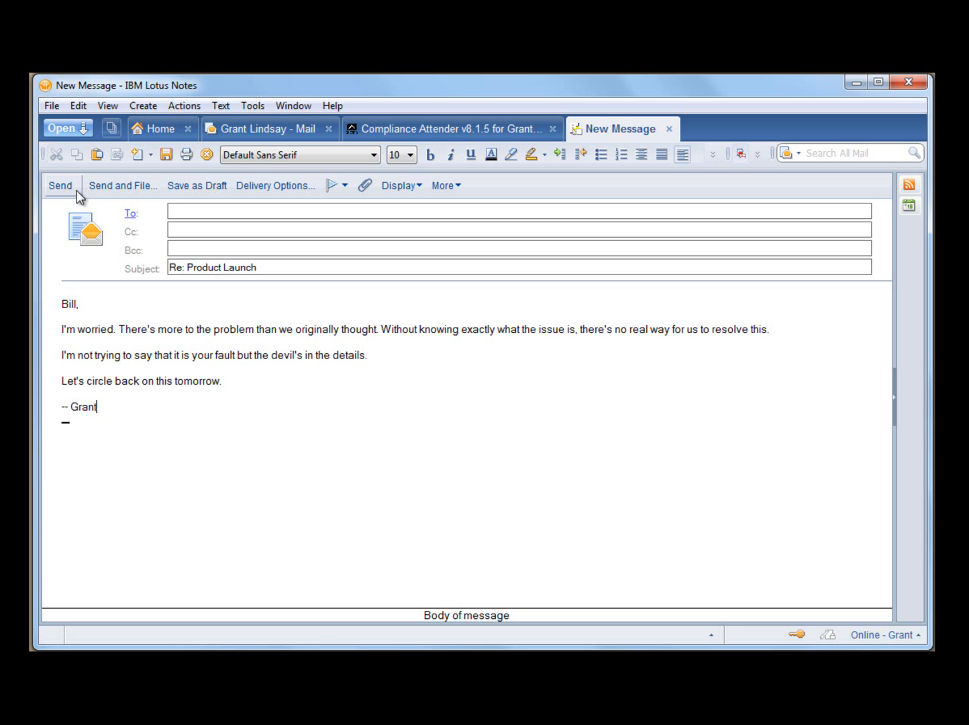
- Send the Product Launch message, view the ignore and flag options for "I'm worried." without applying them, and accept that sentence as written
click(76, 194)
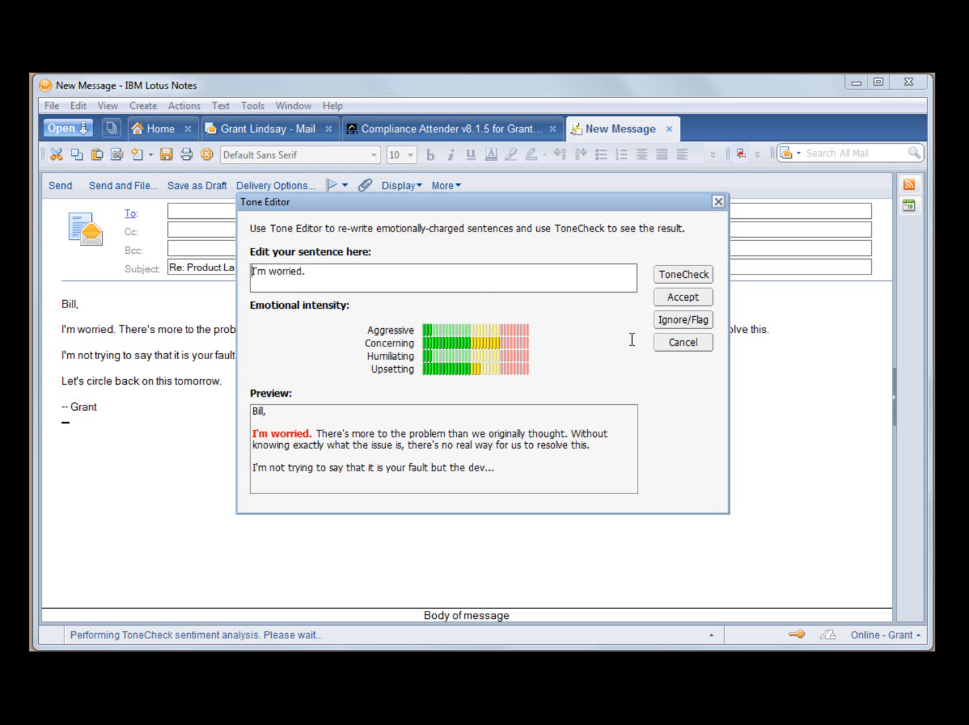
click(682, 320)
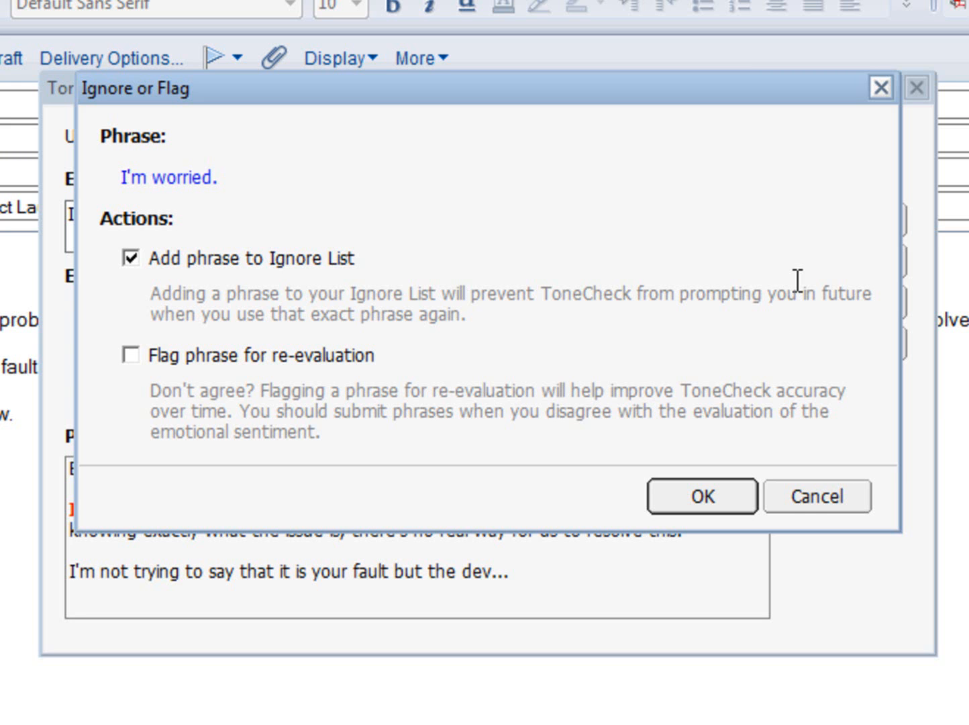
click(790, 496)
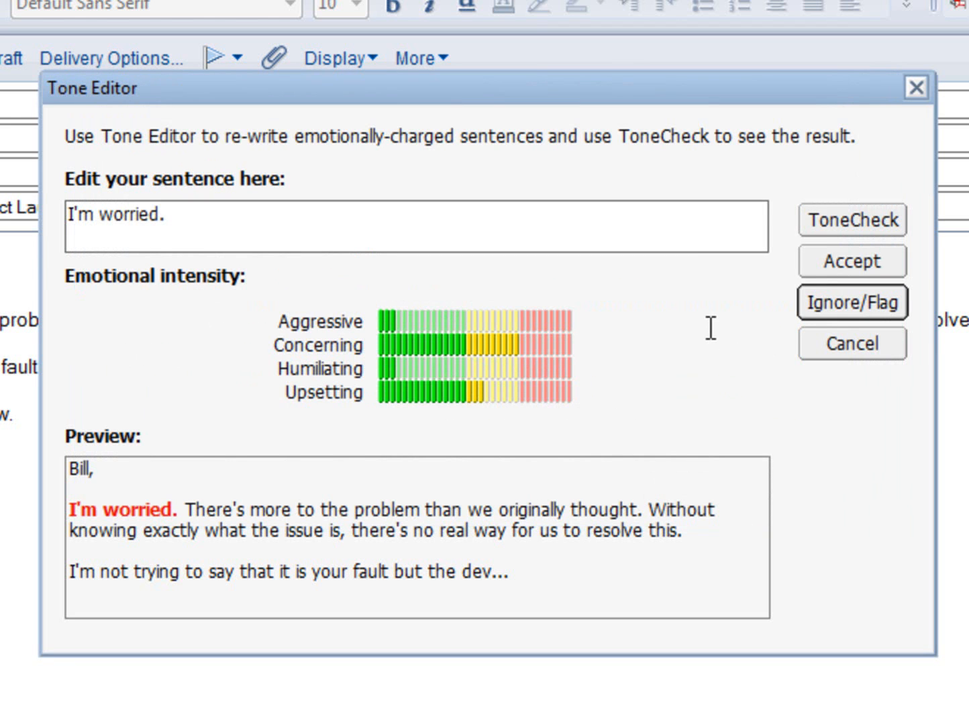
click(816, 261)
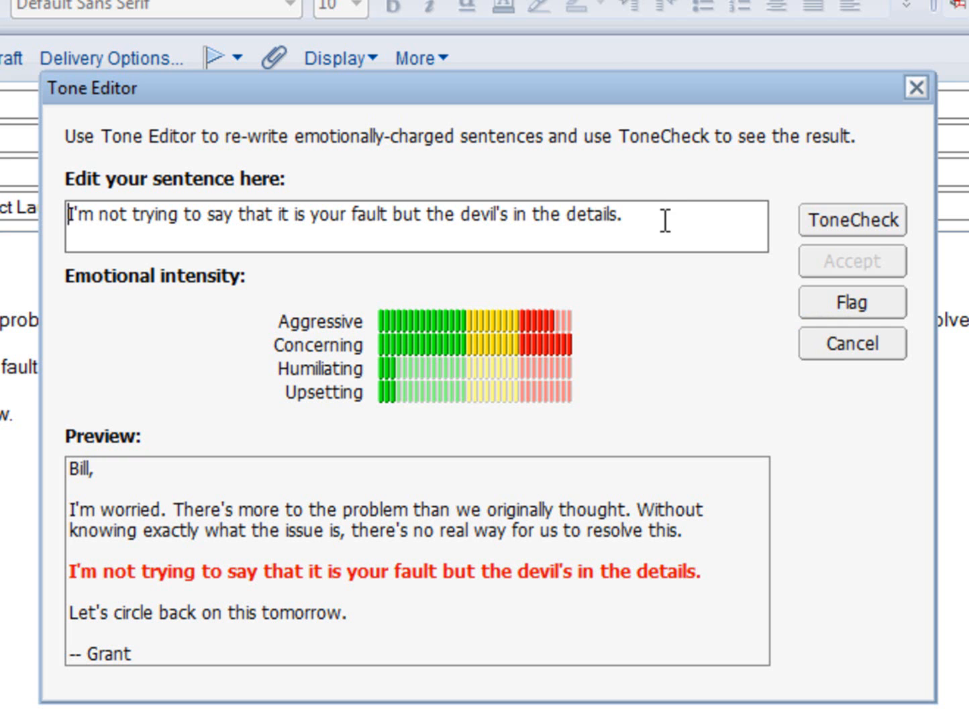
- Replace the blocked sentence about fault with "Let's work on this together.", recheck its tone and accept it into the message
drag(666, 220, 51, 234)
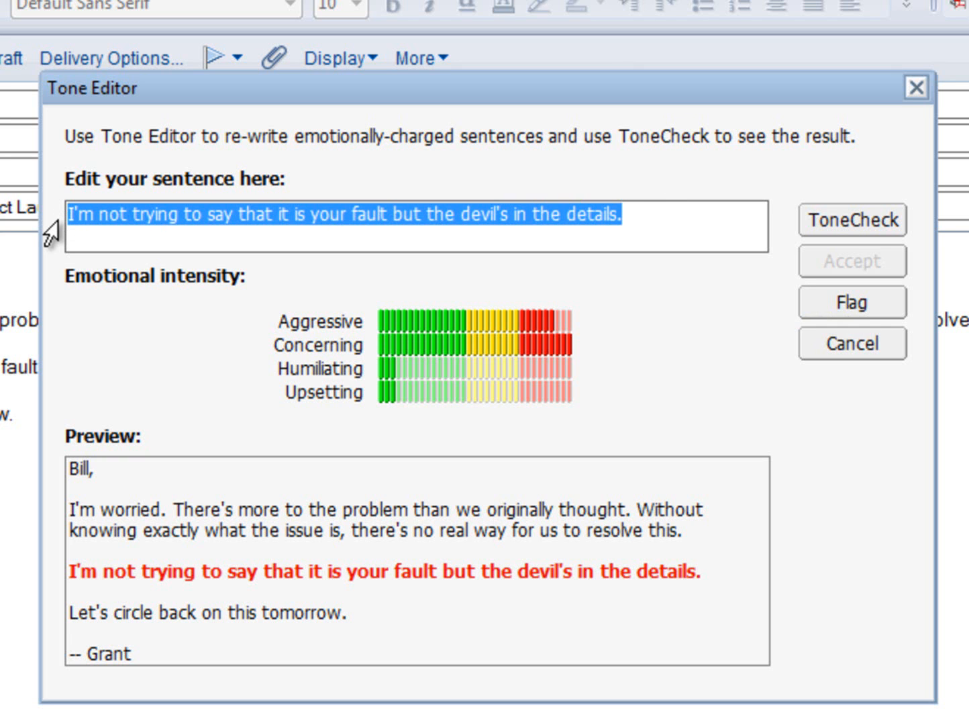
text(Let's work on this together.)
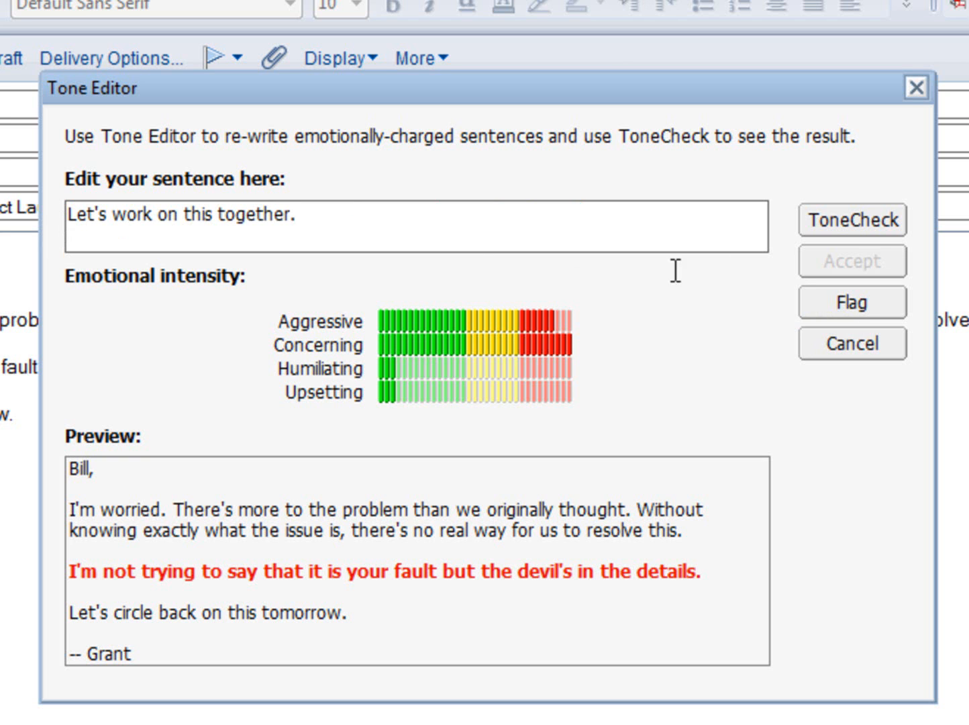
click(807, 225)
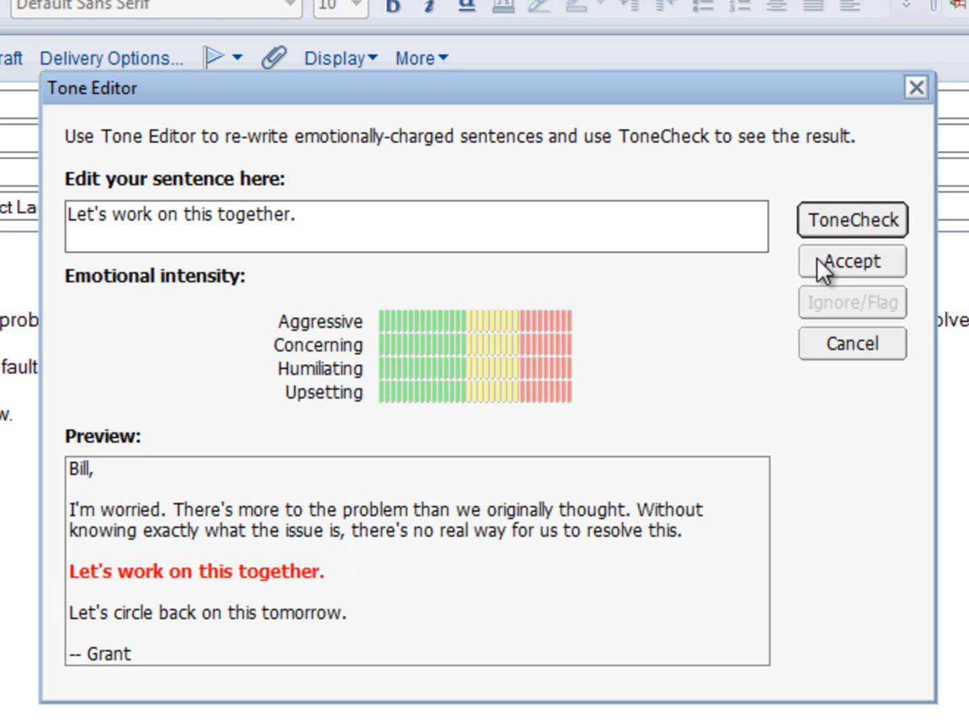
click(816, 261)
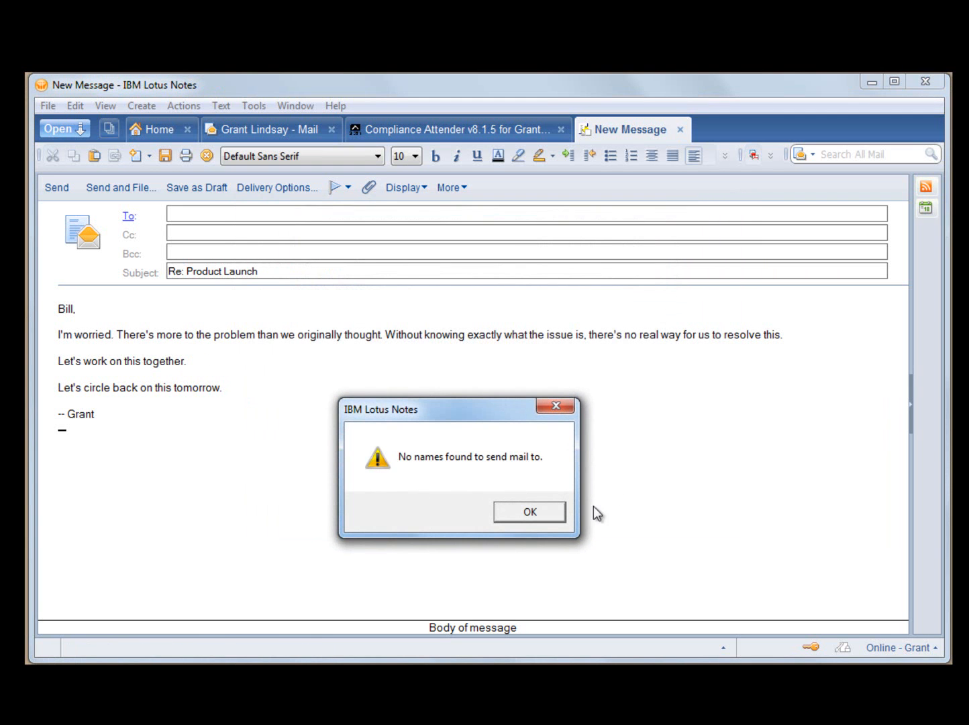
click(514, 515)
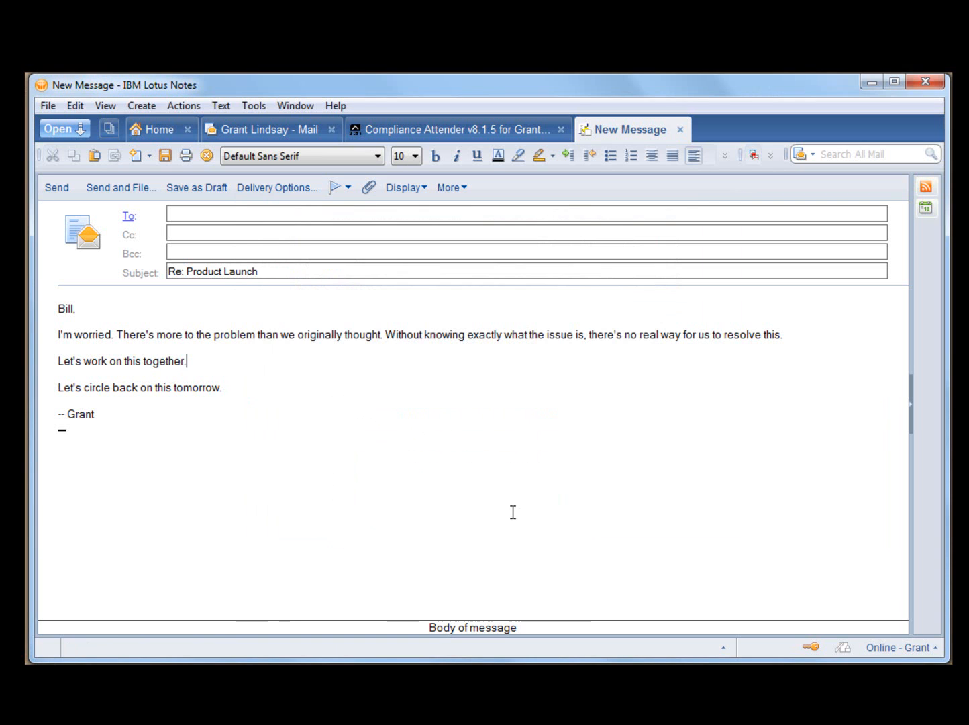
drag(188, 361, 58, 366)
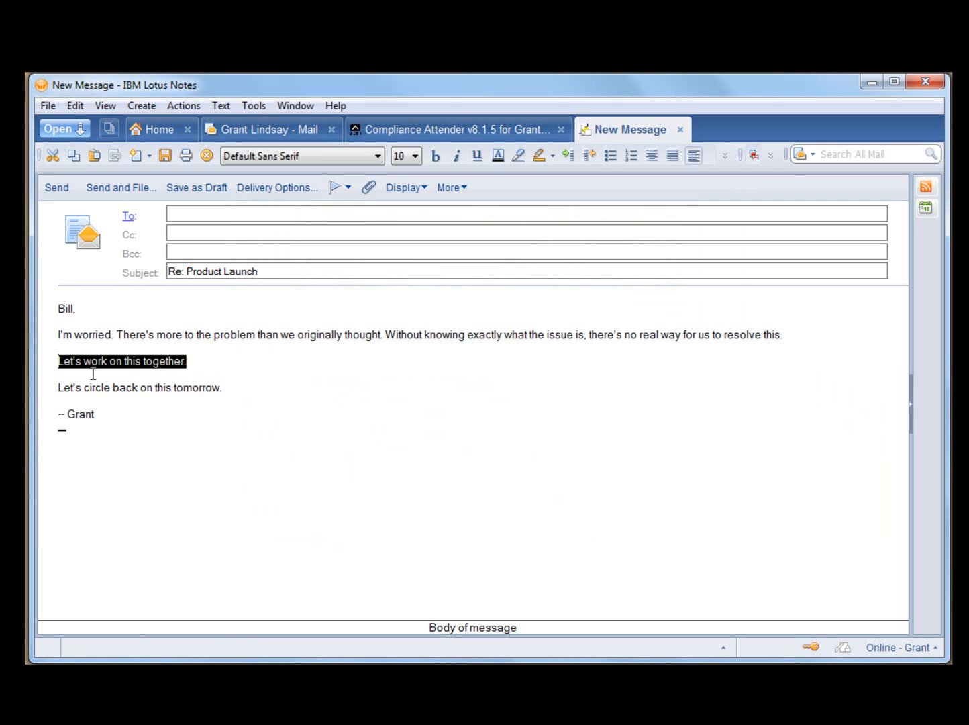
click(221, 426)
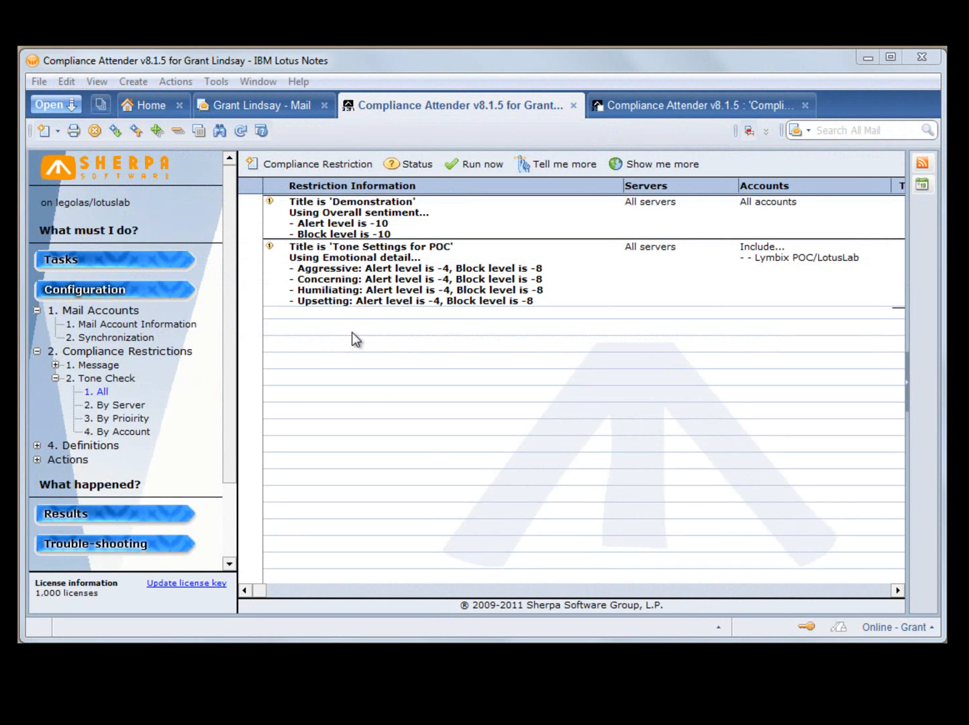
- Open the Demonstration compliance restriction and review its basic, account, server and tone check settings
double_click(339, 223)
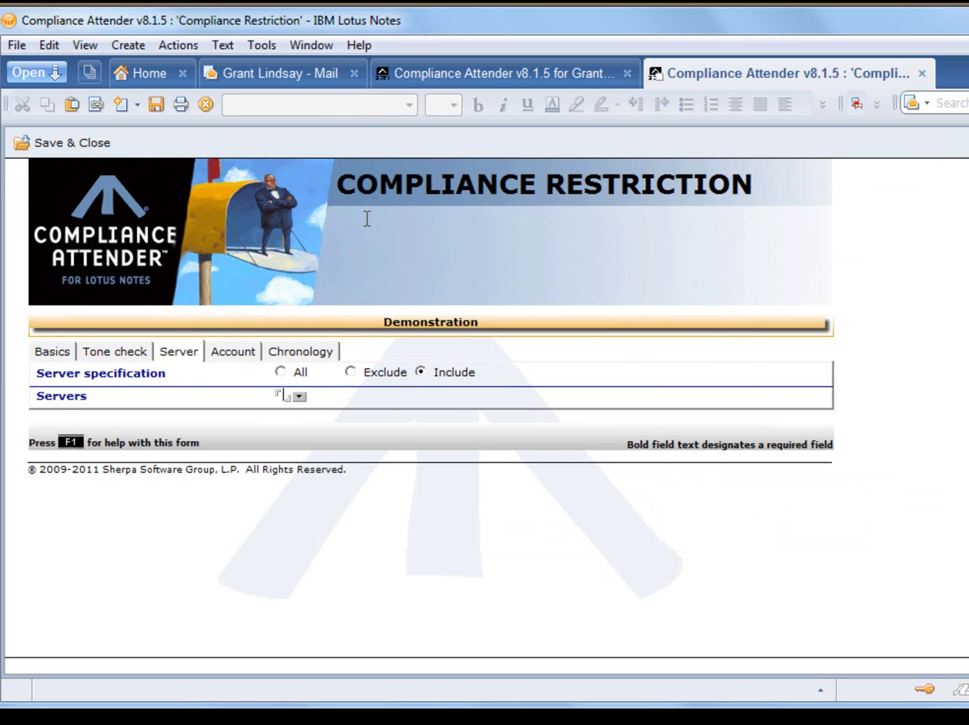
click(42, 354)
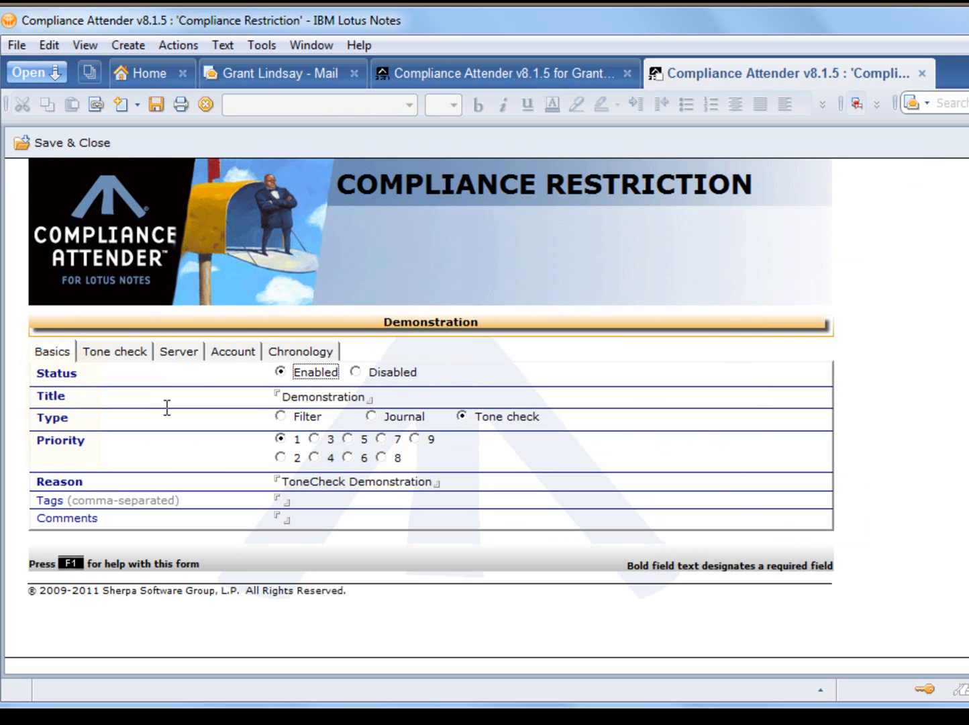
click(230, 354)
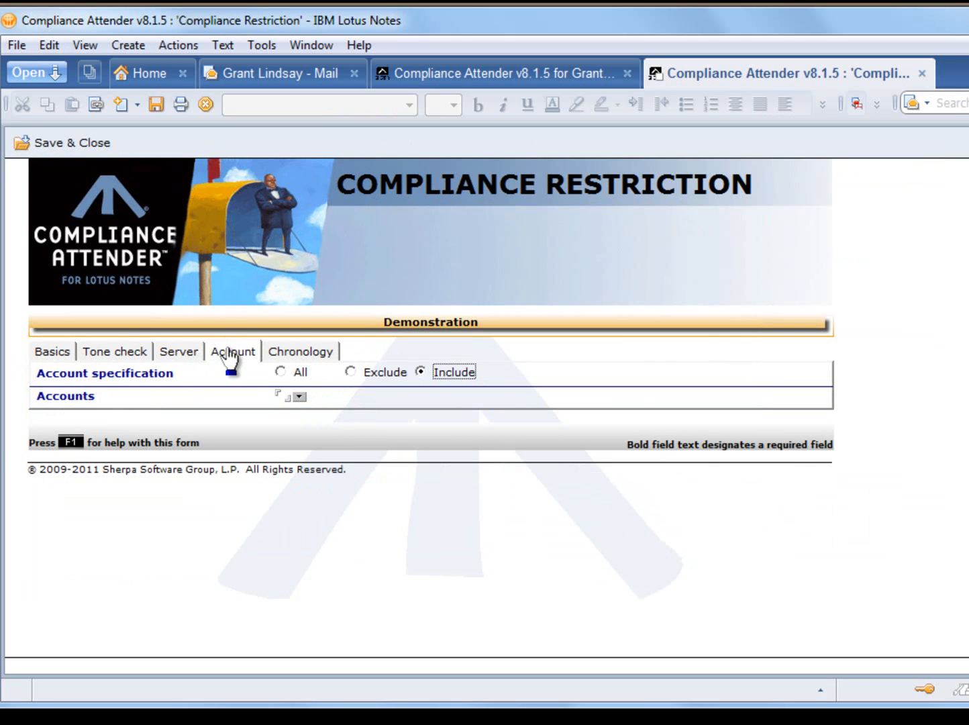
click(190, 356)
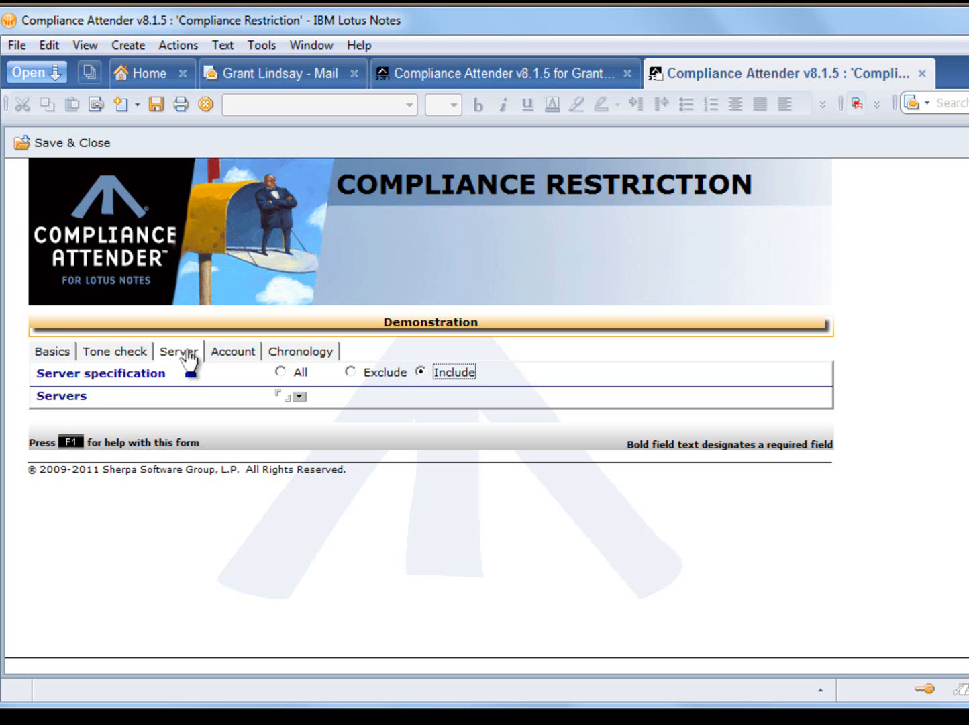
click(124, 357)
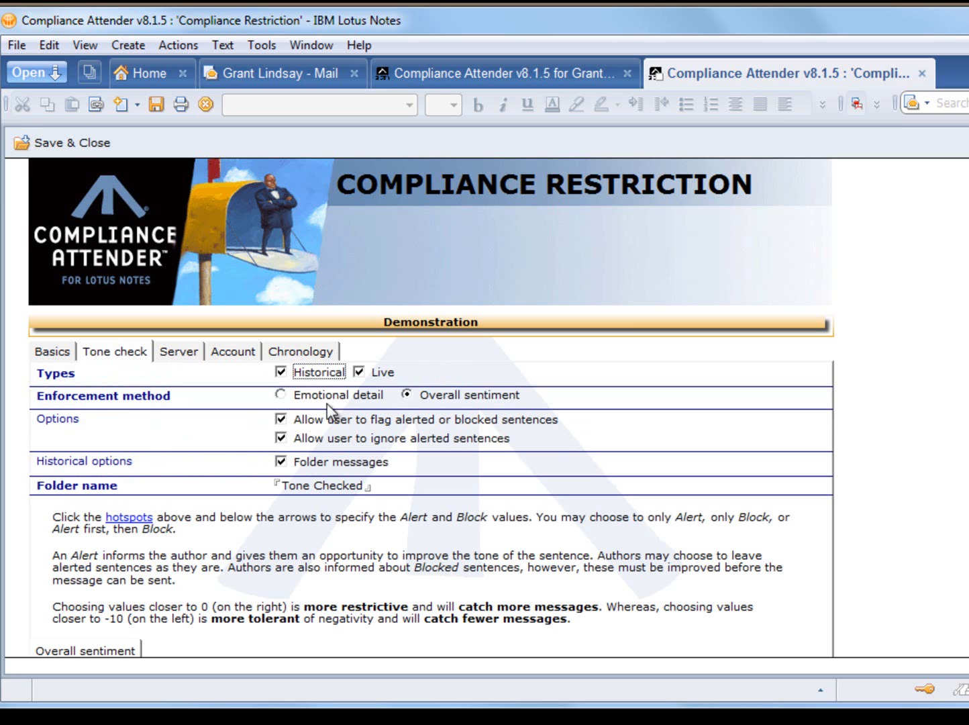
scroll(431, 409, down, 5)
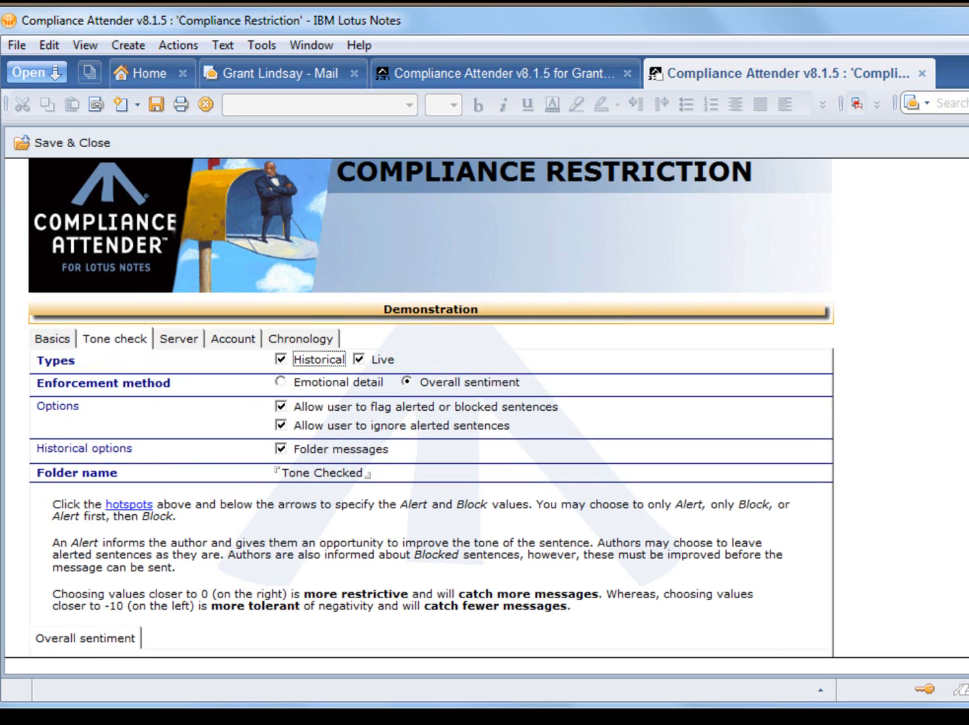
scroll(431, 409, up, 1)
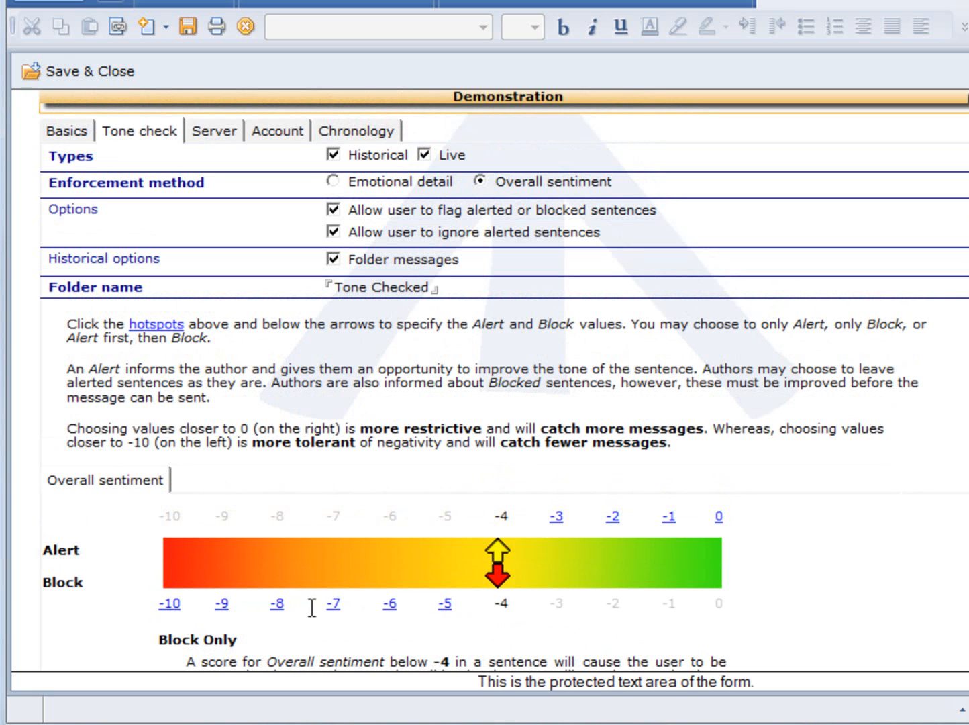
- Try an Overall sentiment block level of -8, and set both the block and alert levels to -10
click(278, 605)
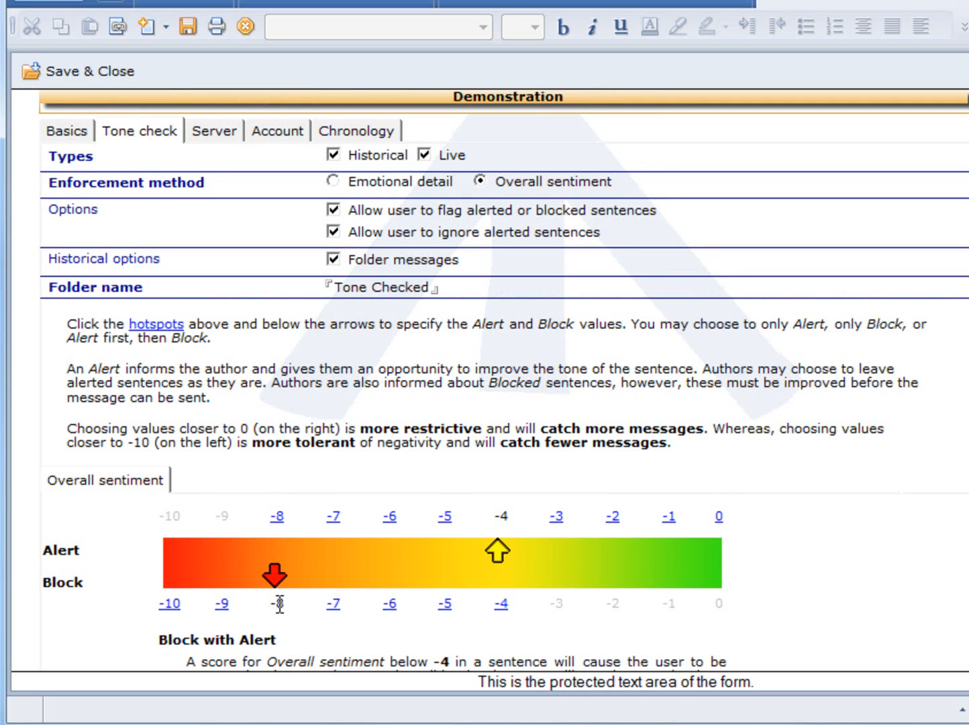
click(166, 604)
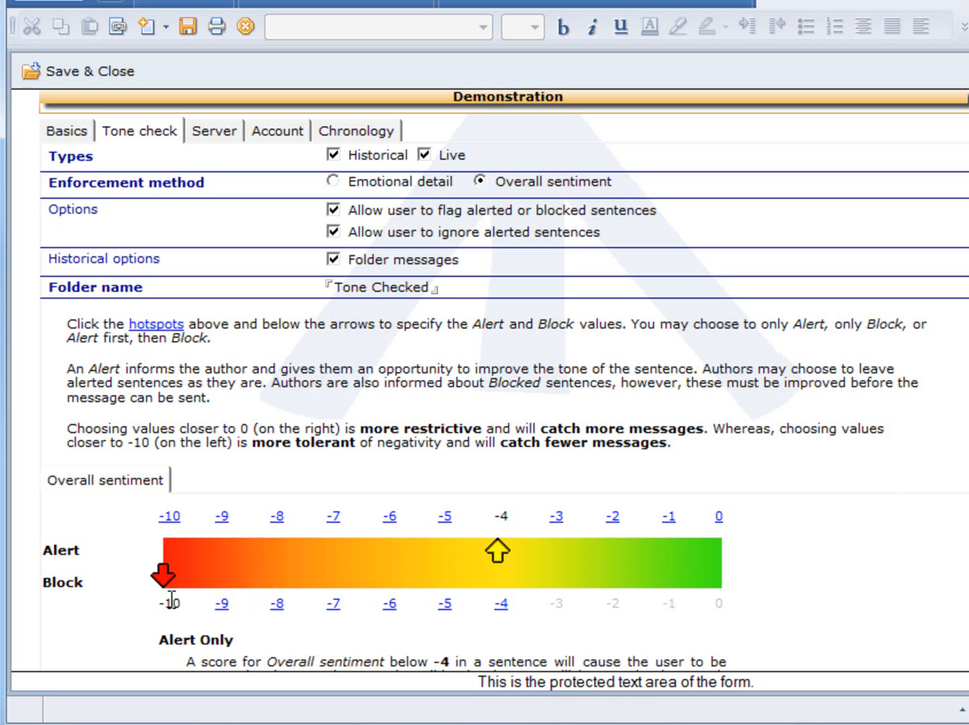
click(171, 516)
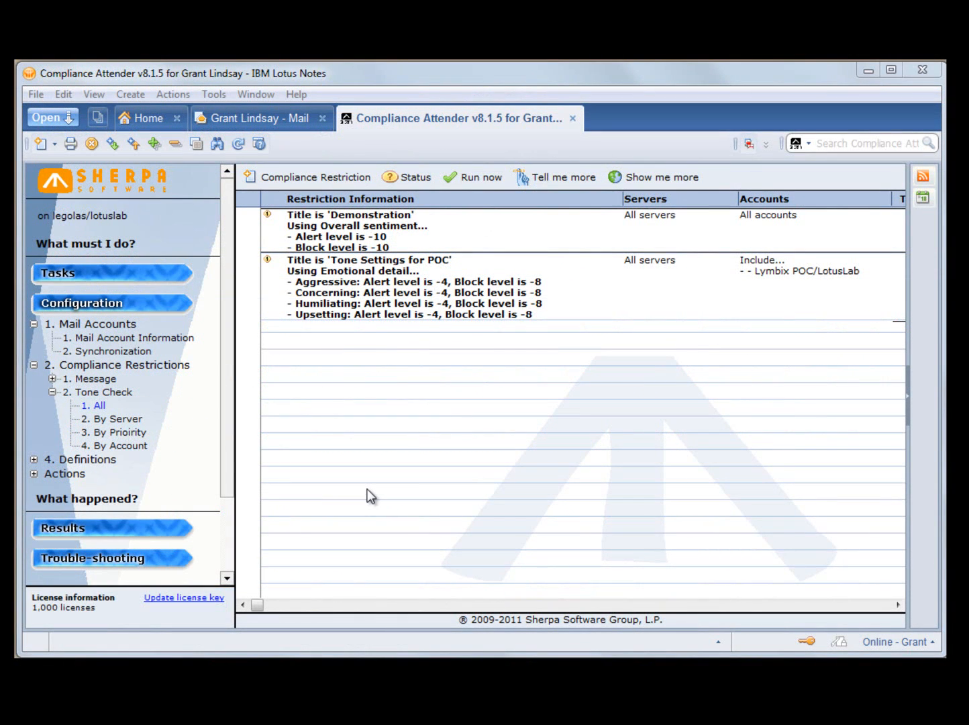
- Open the person's record in Mail Account Information and examine its tone statistics by hour
click(115, 341)
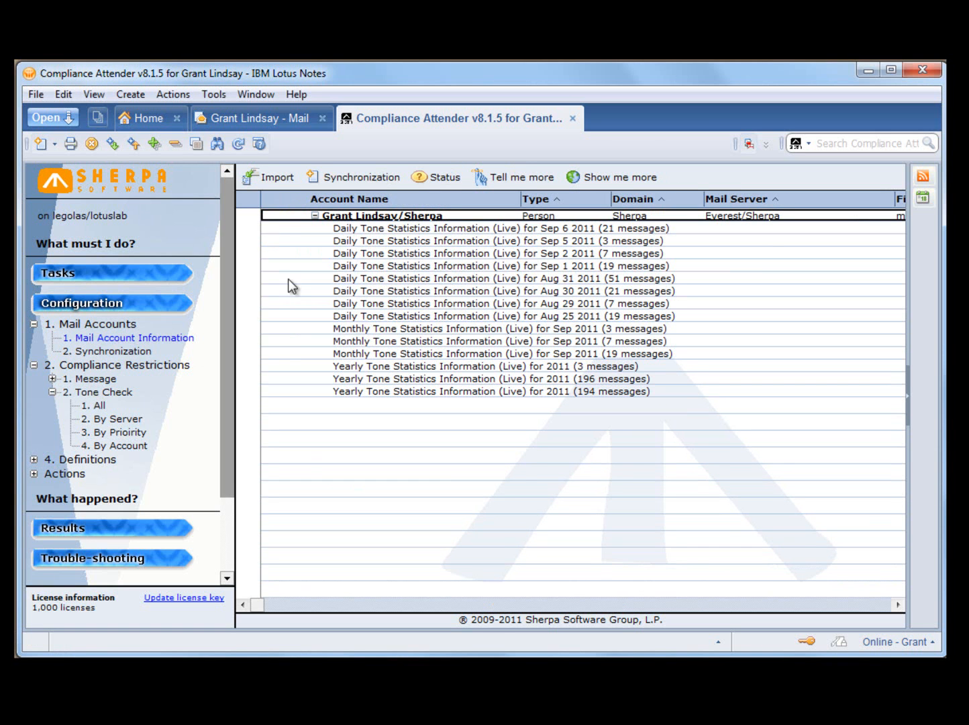
double_click(358, 216)
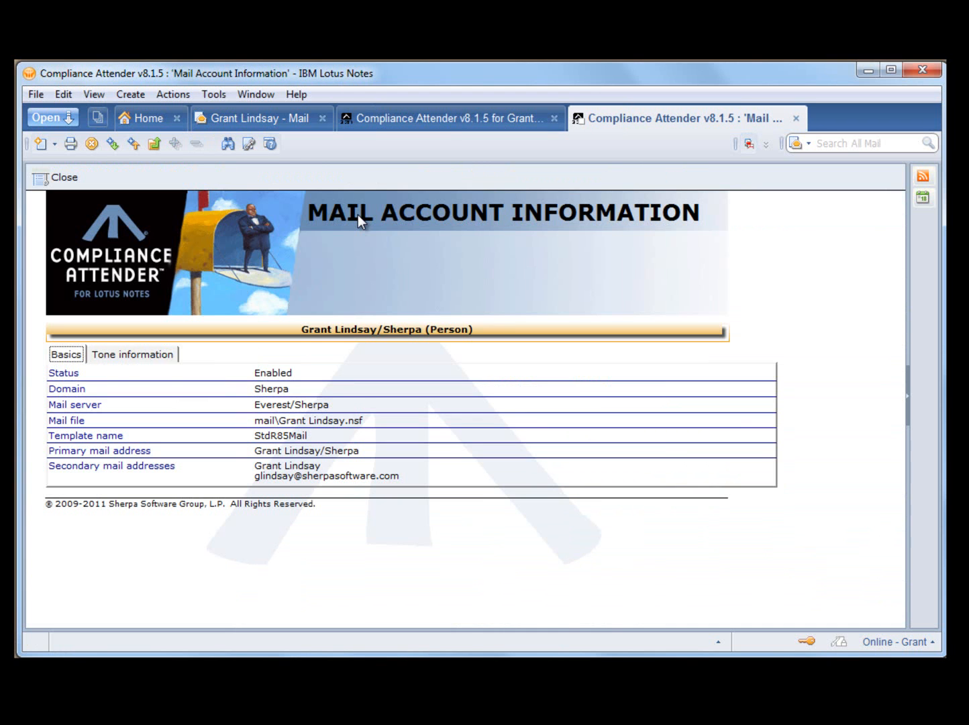
click(119, 356)
scroll(120, 364, down, 3)
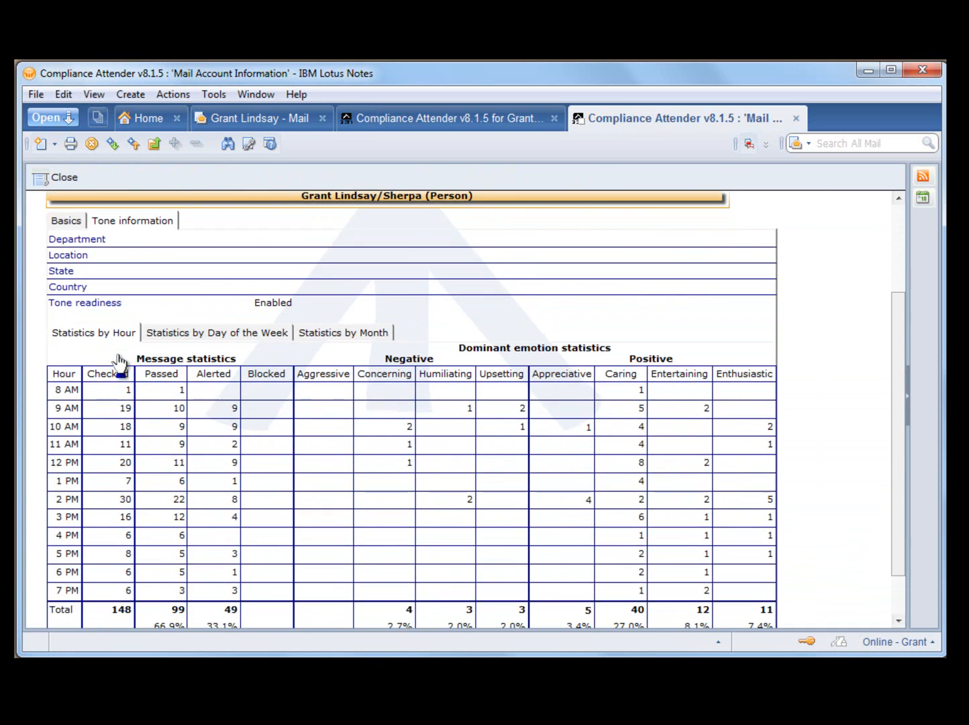
scroll(119, 363, down, 2)
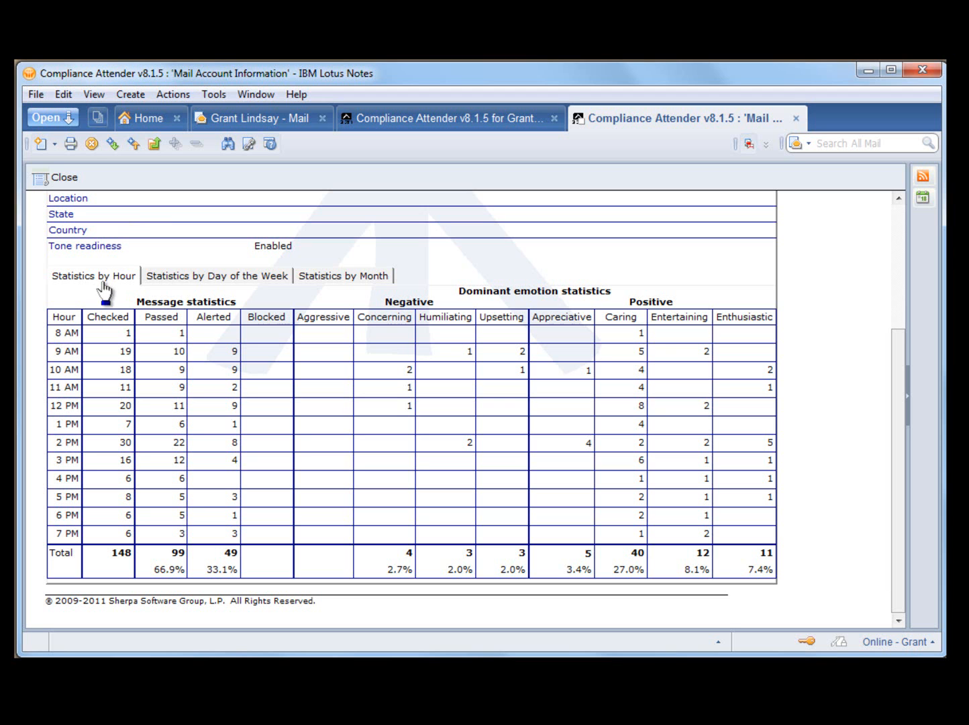
- Compare the account's tone statistics by day of the week, by month and by hour, ending on the monthly view
click(198, 282)
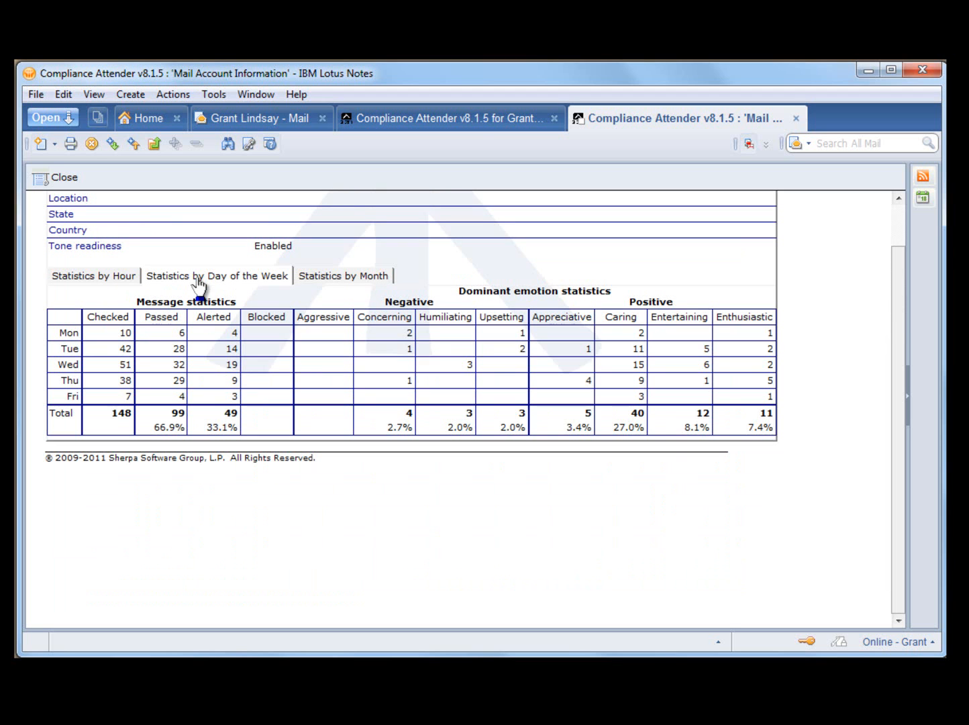
click(328, 279)
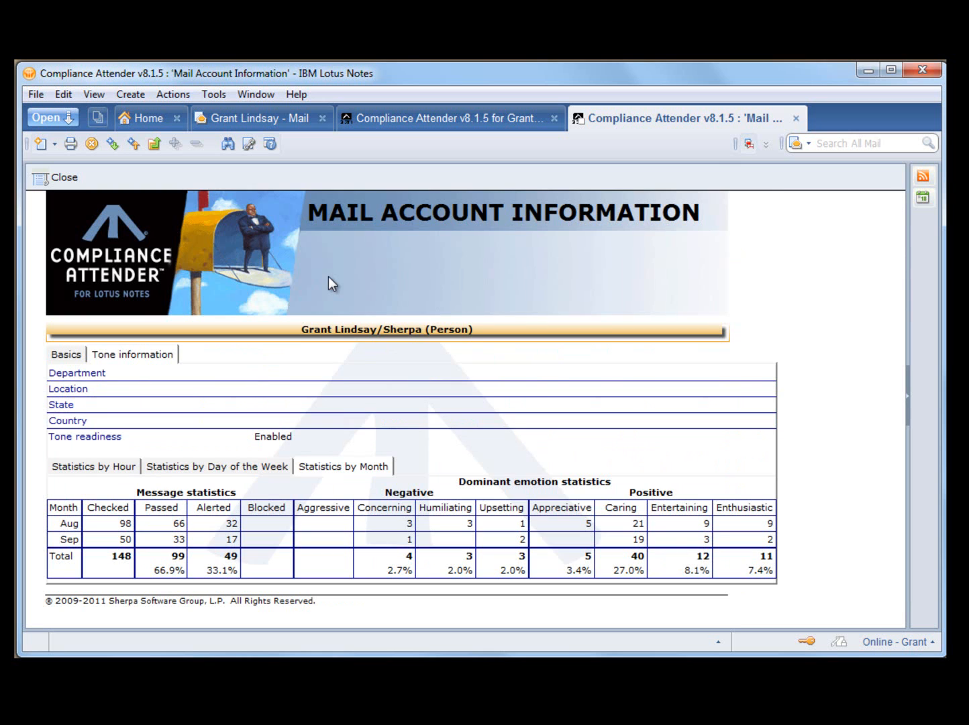
click(96, 466)
scroll(94, 474, down, 3)
scroll(92, 473, down, 1)
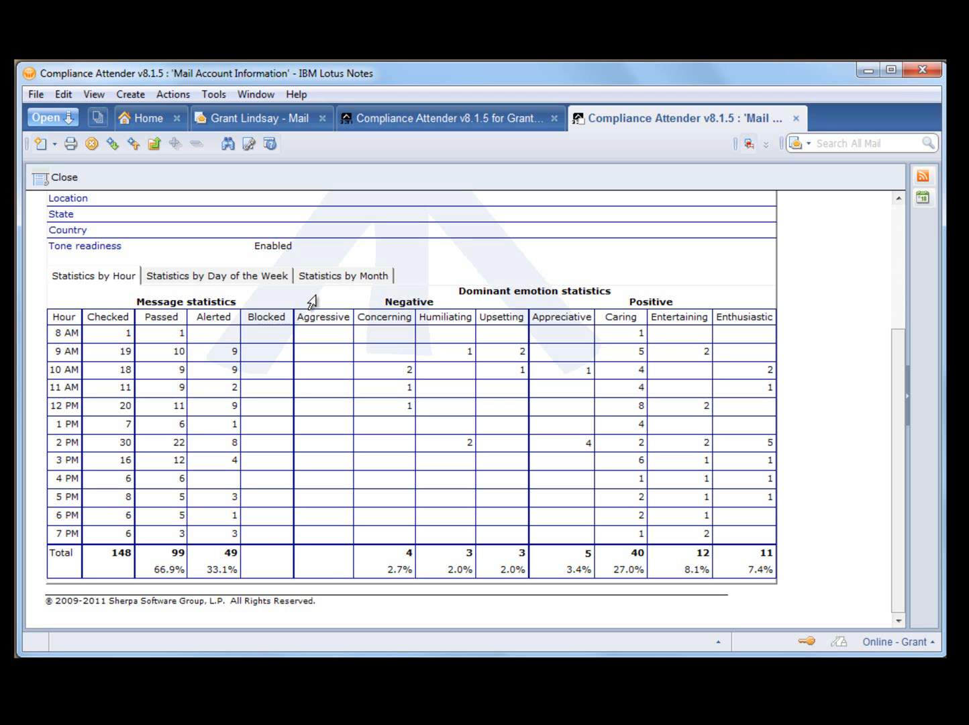
click(340, 275)
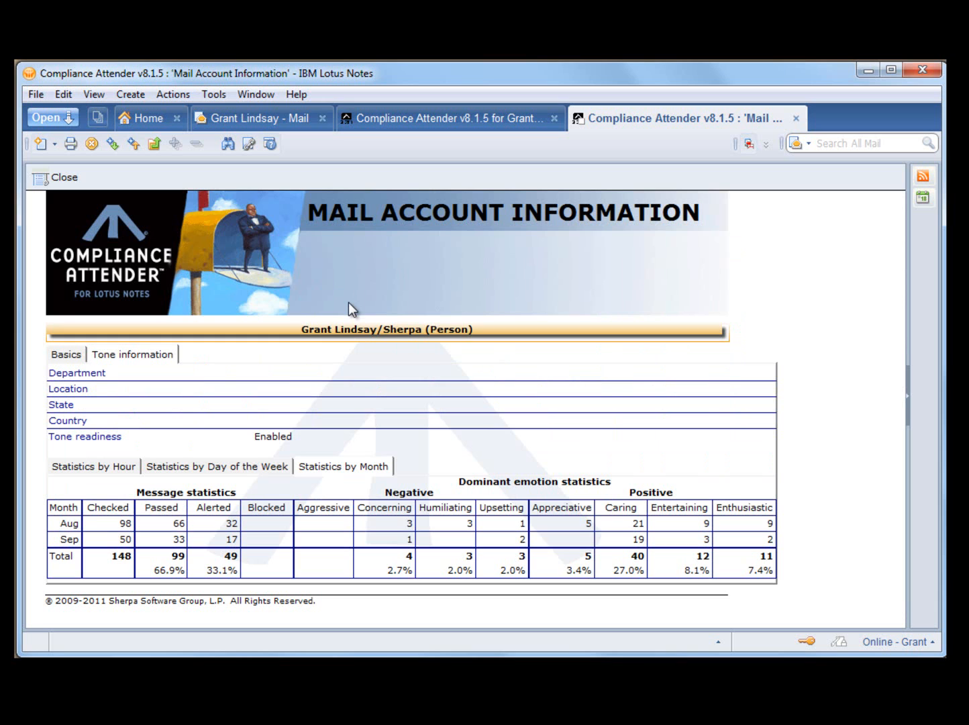